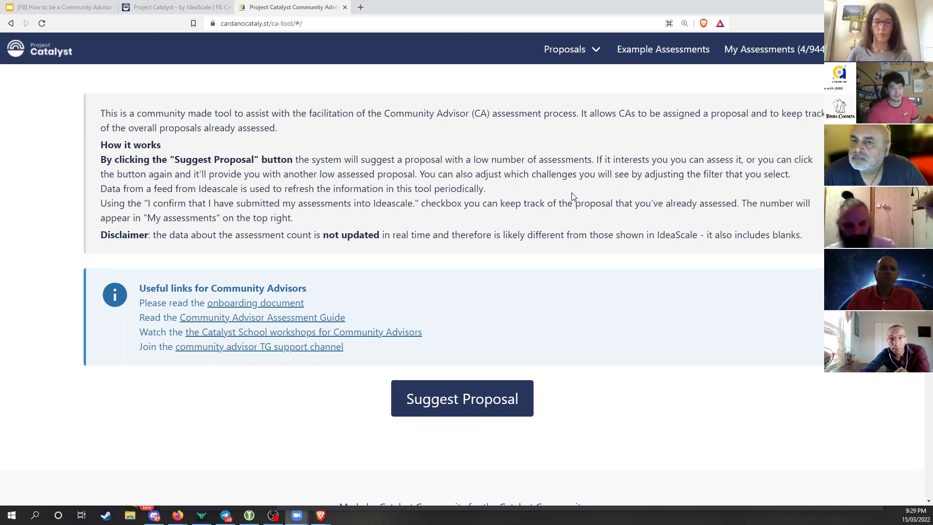
Step: Review the F8: Cardano scaling solutions campaign page on IdeaScale, including its campaign brief, funnel stages and key metrics
click(170, 7)
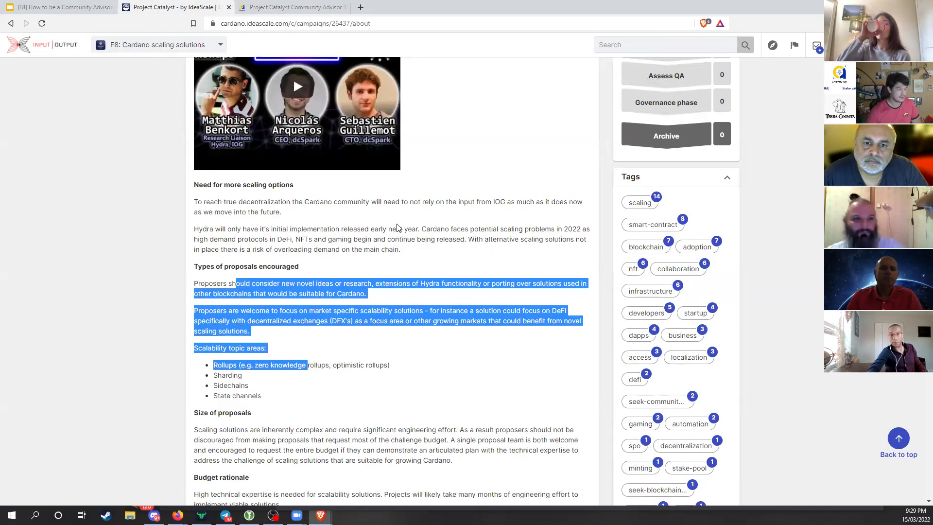
scroll(729, 199, up, 3)
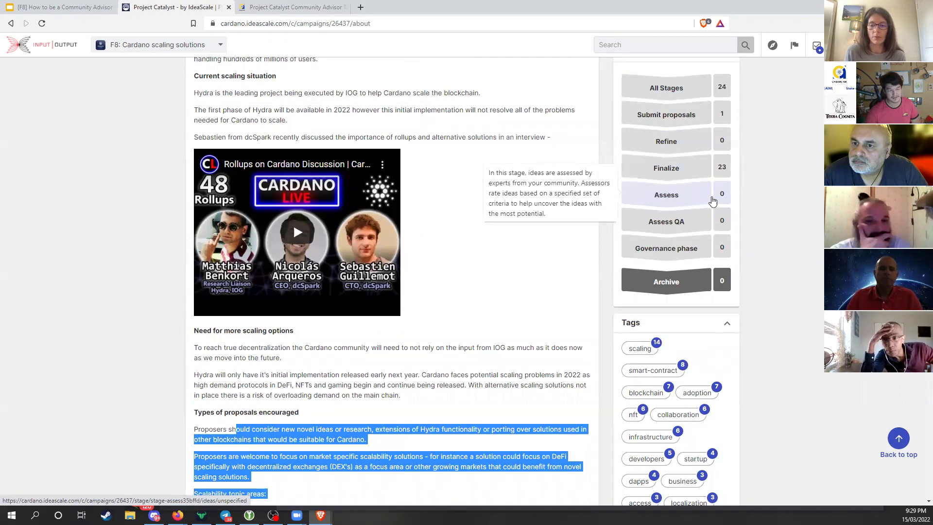
scroll(517, 233, up, 6)
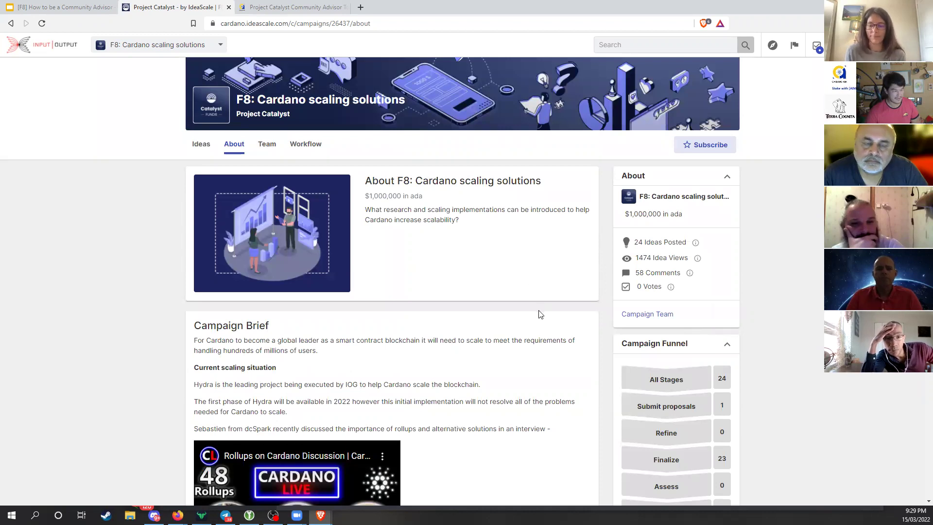
scroll(537, 314, down, 15)
scroll(541, 315, up, 10)
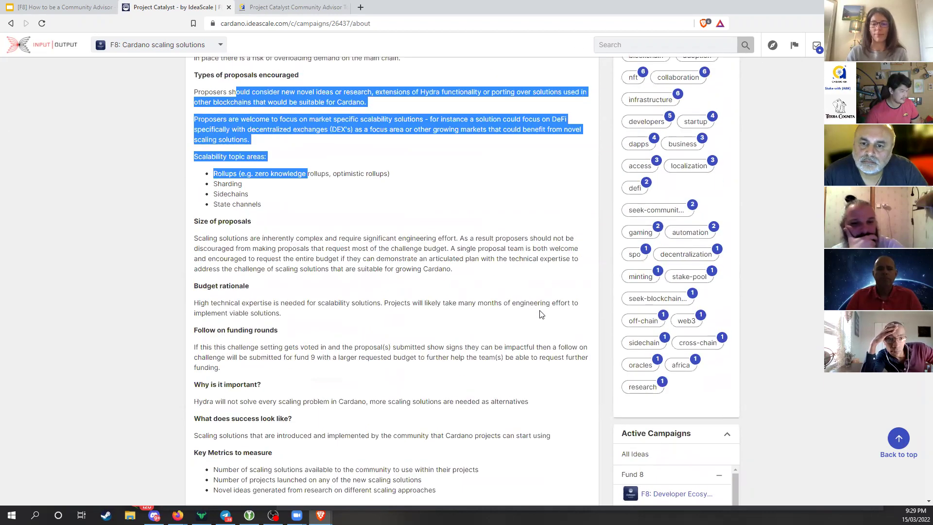
scroll(541, 313, down, 20)
scroll(539, 309, up, 13)
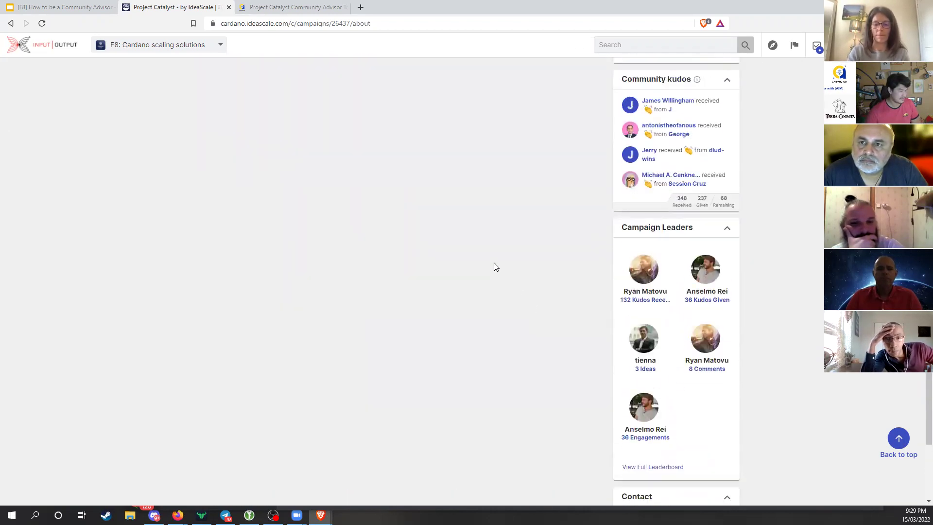
scroll(501, 223, up, 7)
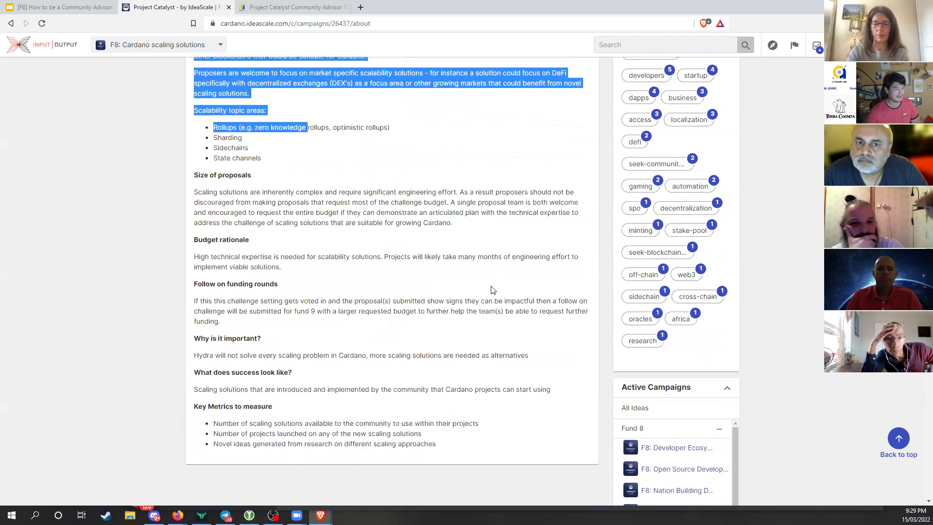
scroll(489, 253, up, 10)
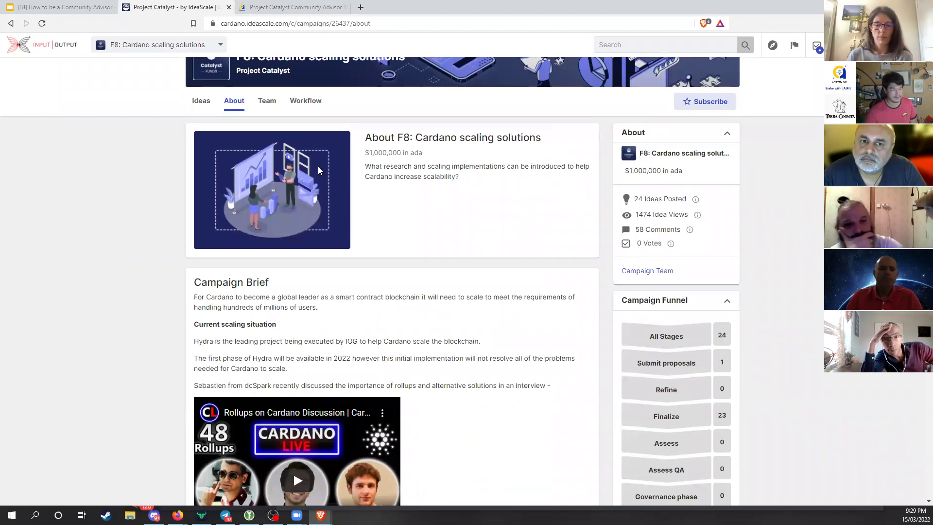
Step: Get a suggested proposal in the Community Advisor tool and review its summary and available actions
key(ctrl+Tab)
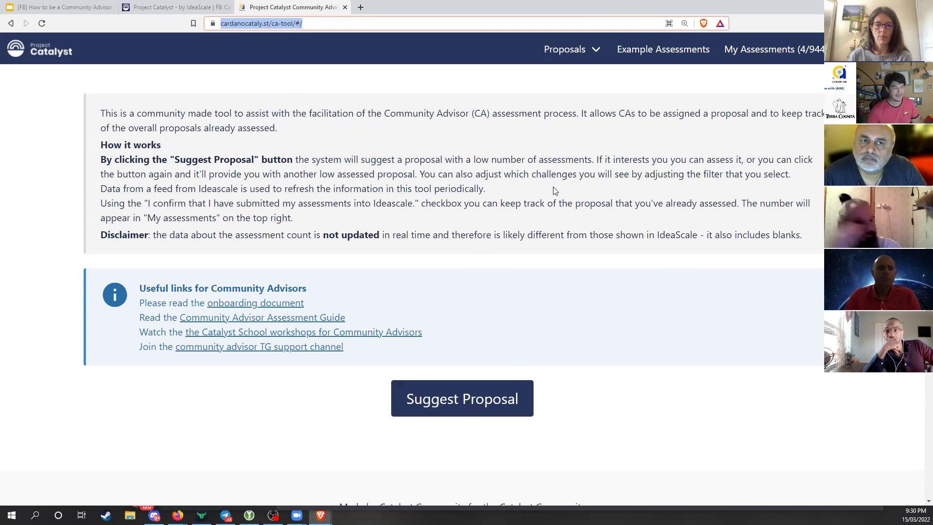
click(476, 401)
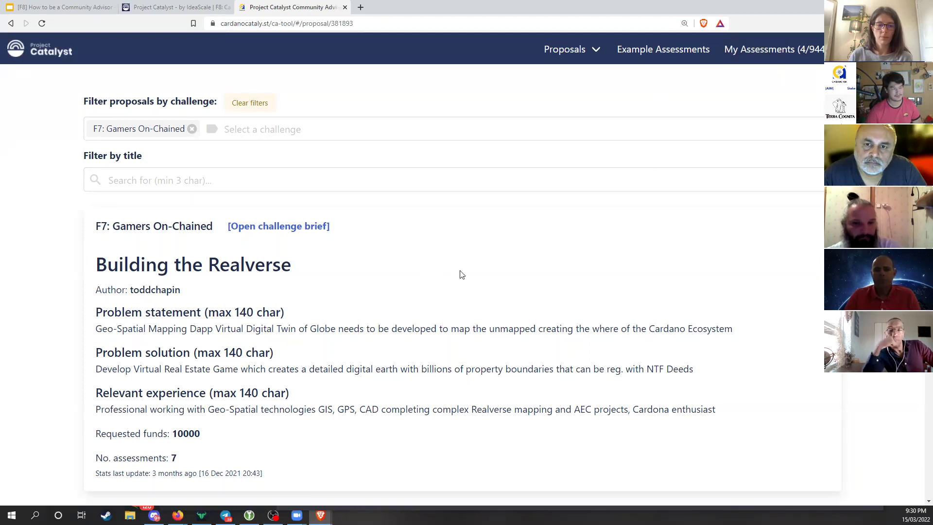
scroll(418, 343, down, 1)
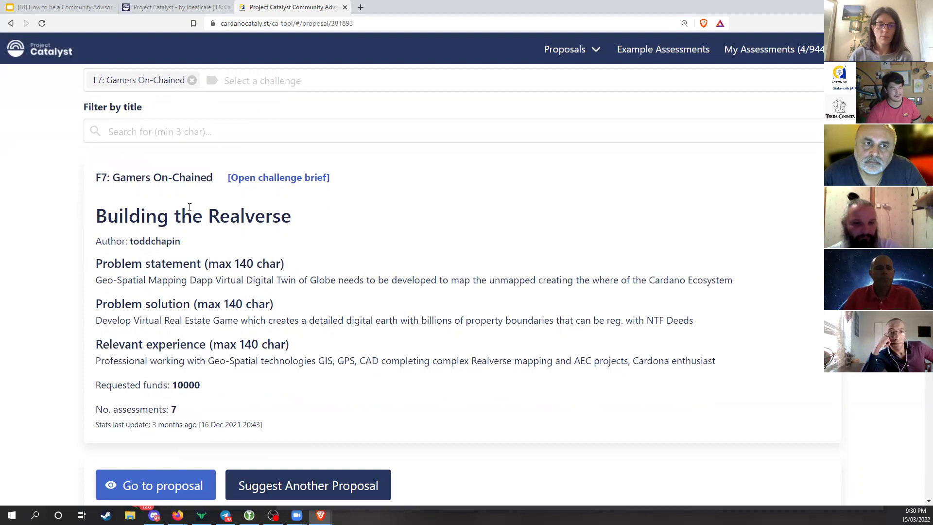
scroll(428, 321, up, 1)
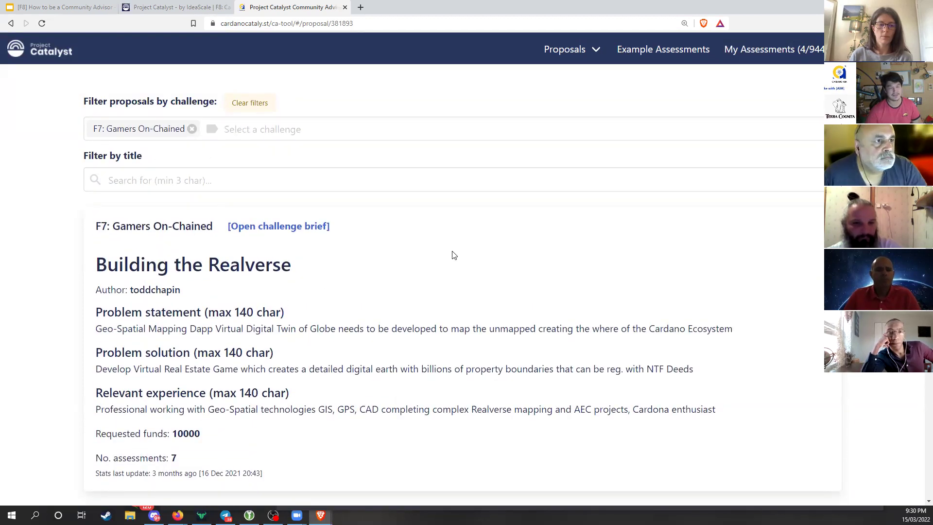
scroll(485, 266, down, 3)
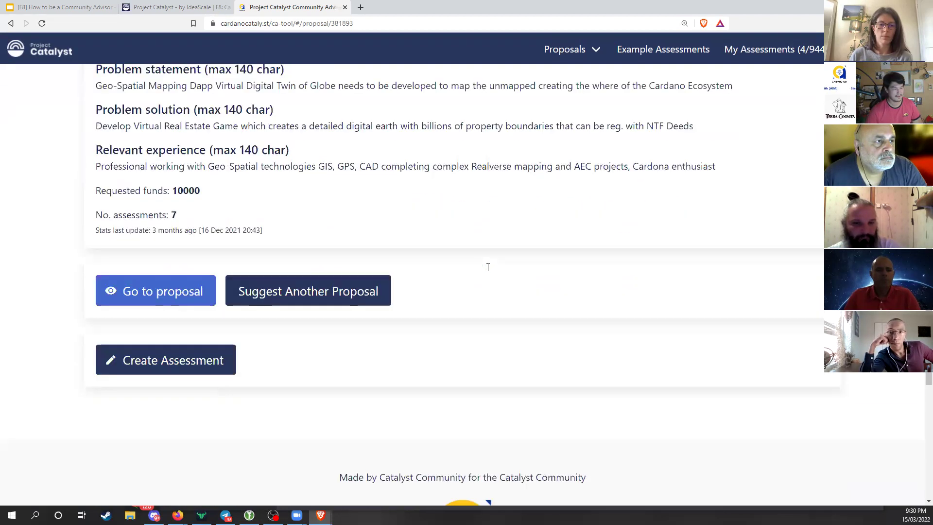
scroll(478, 258, up, 3)
scroll(428, 257, down, 2)
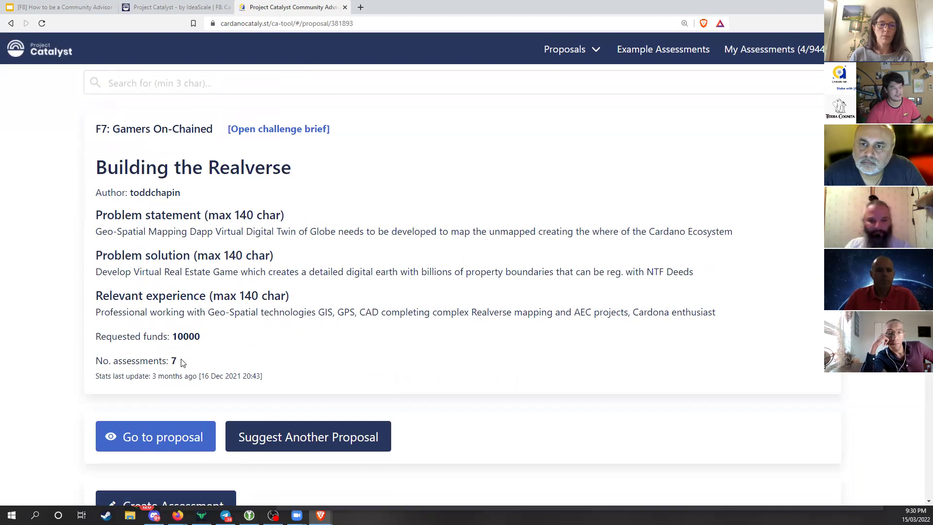
Step: Highlight the number of assessments of the Building the Realverse proposal, and clear the highlight
drag(178, 361, 89, 366)
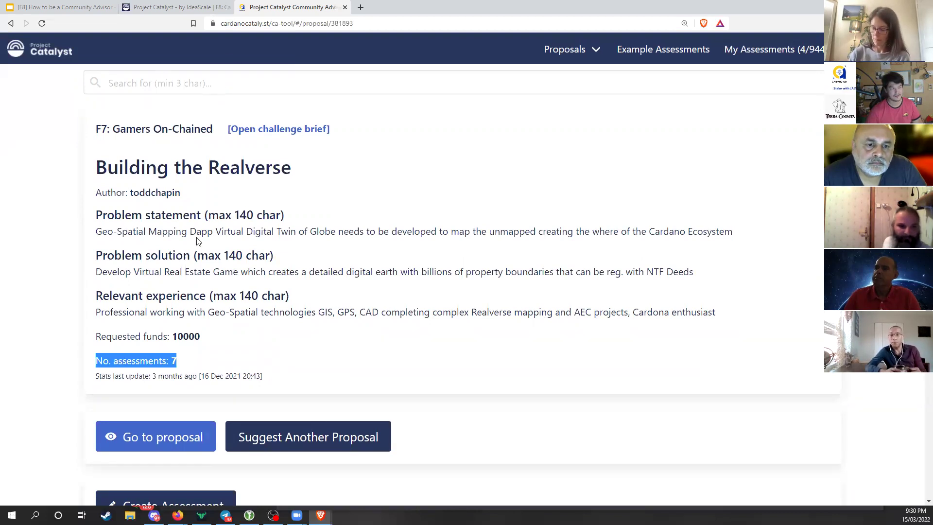
drag(221, 361, 96, 366)
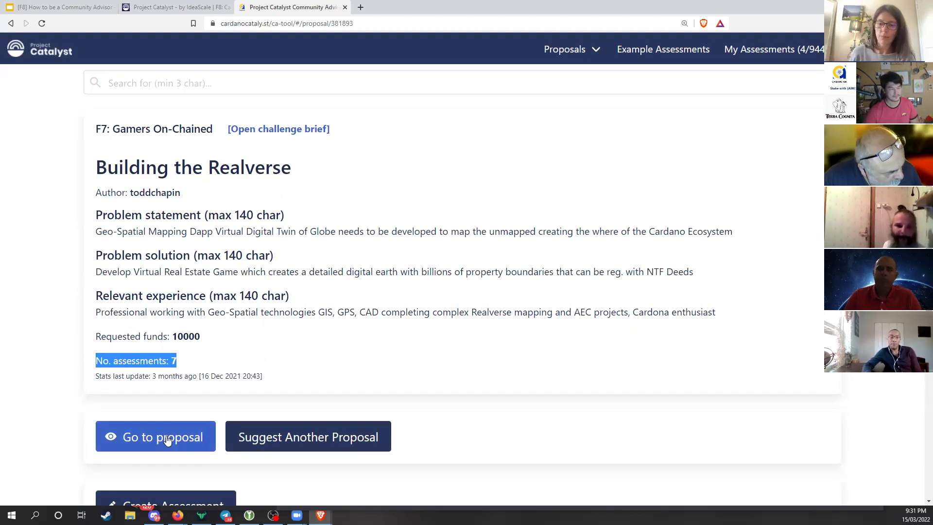
click(185, 365)
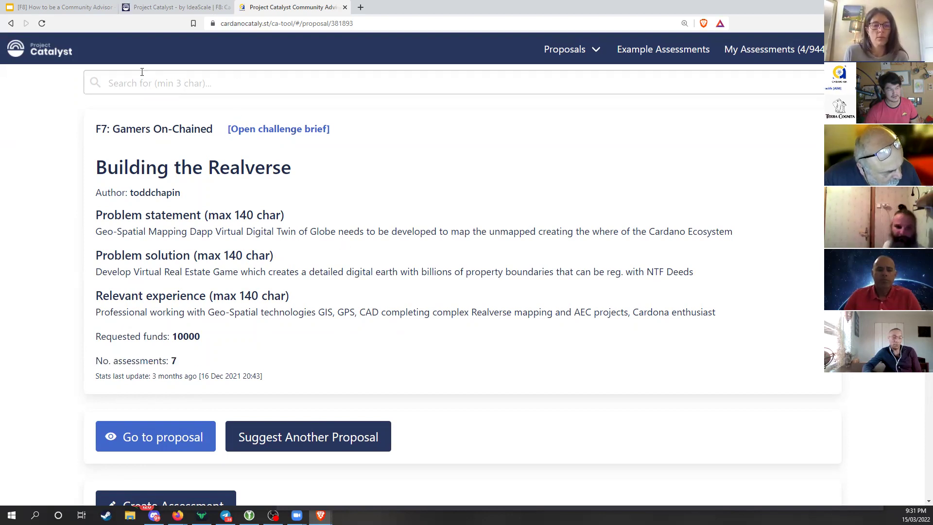
Step: Look through the available challenges for filtering proposals and close the list without choosing one
scroll(171, 146, up, 2)
click(223, 129)
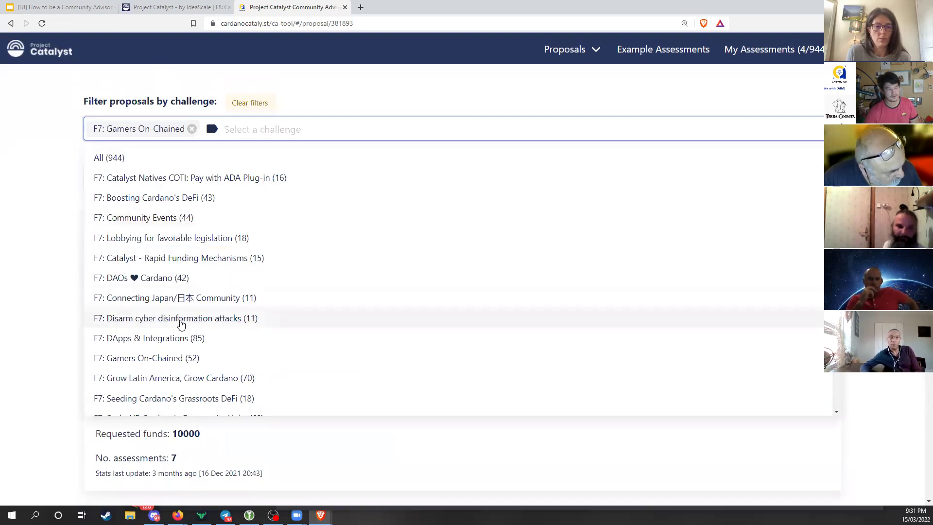
click(39, 261)
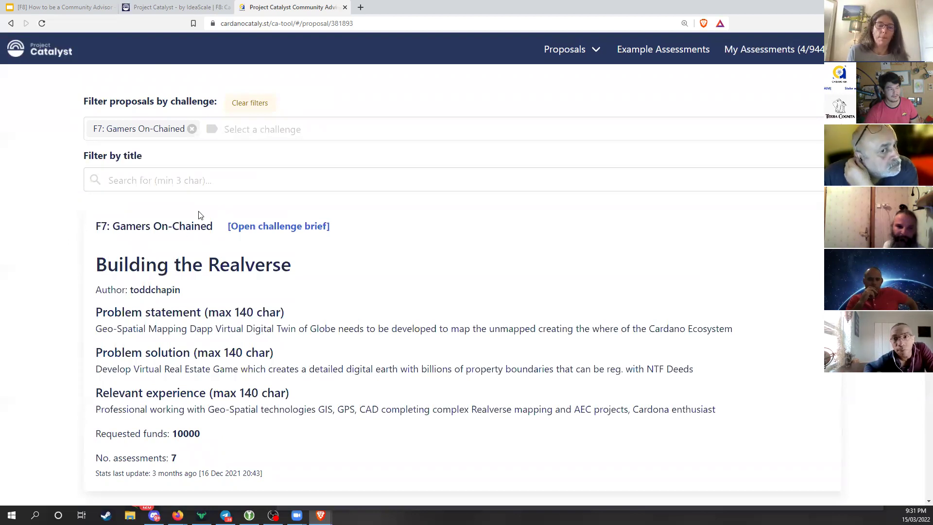
Step: Highlight the current proposal's assessment count and request two further suggestions, up to Connecting Tabletop Games & Cardano
scroll(200, 211, down, 1)
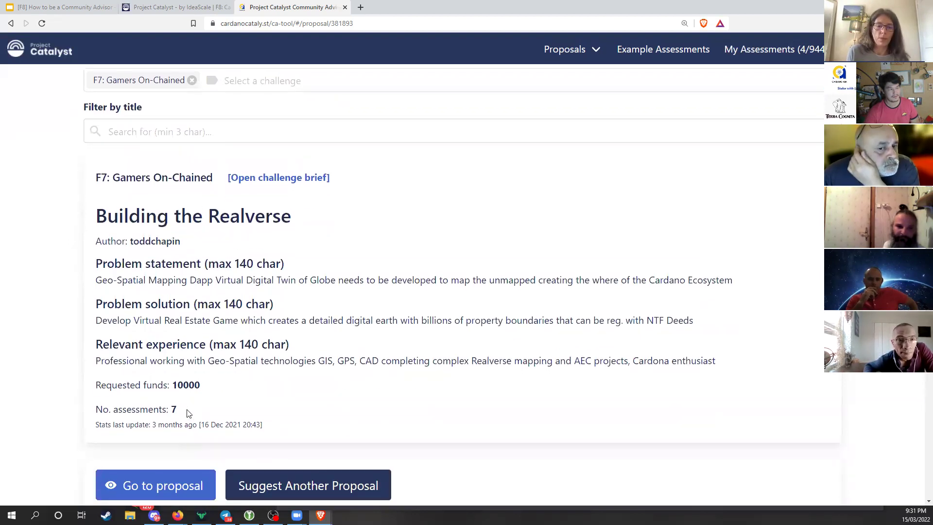
drag(184, 412, 103, 410)
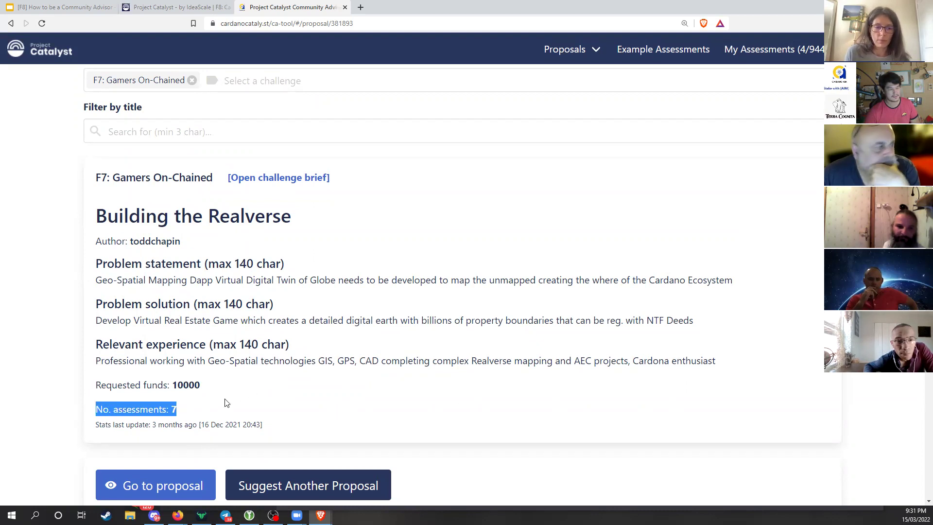
scroll(229, 400, down, 2)
click(342, 388)
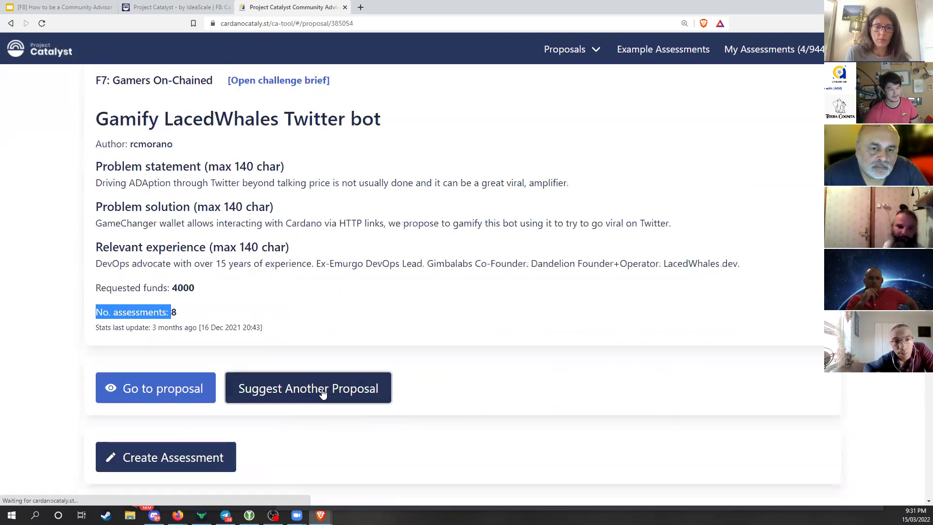
click(318, 392)
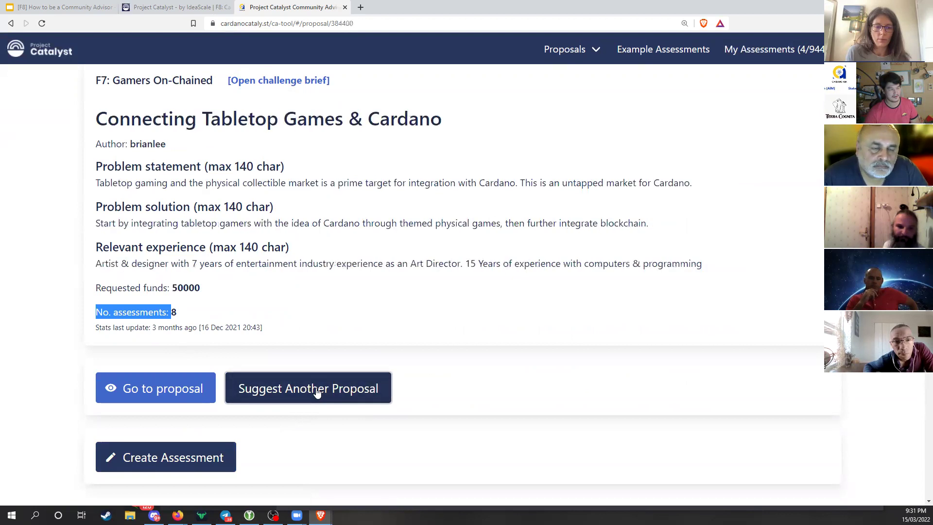
click(173, 311)
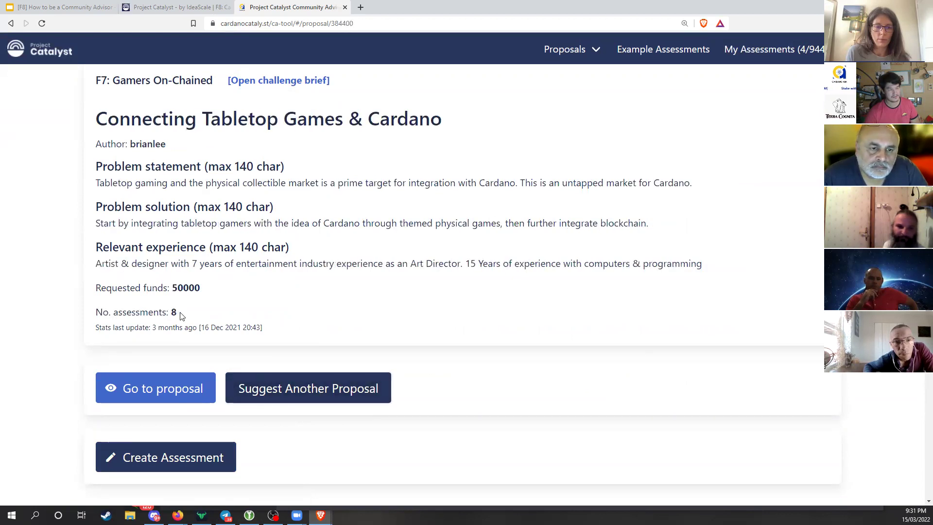
Step: Keep requesting suggested proposals until Platform for painters is reached, and highlight its number of assessments
click(294, 391)
click(306, 388)
click(308, 391)
click(307, 390)
click(308, 390)
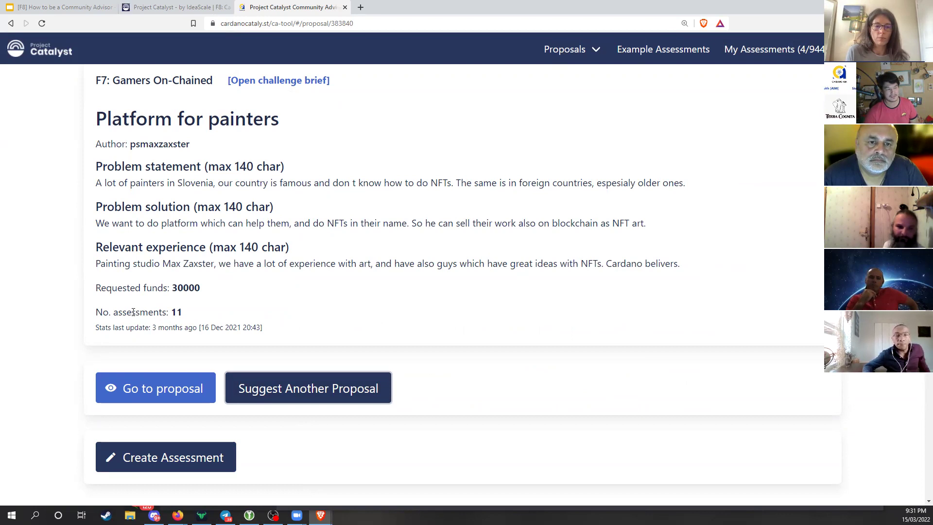
drag(97, 311, 184, 313)
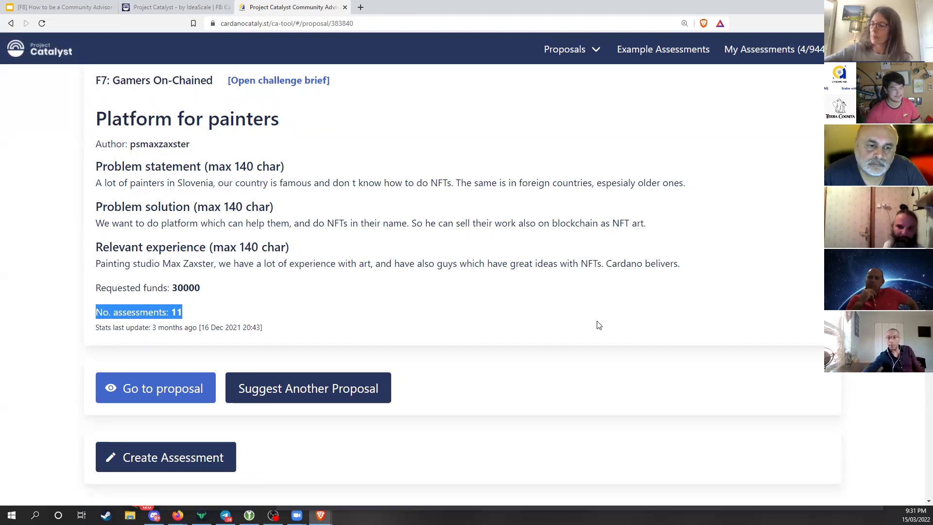
Step: Open the My Assessments page and review the listed proposals with their completion and IdeaScale submission status
scroll(592, 324, up, 3)
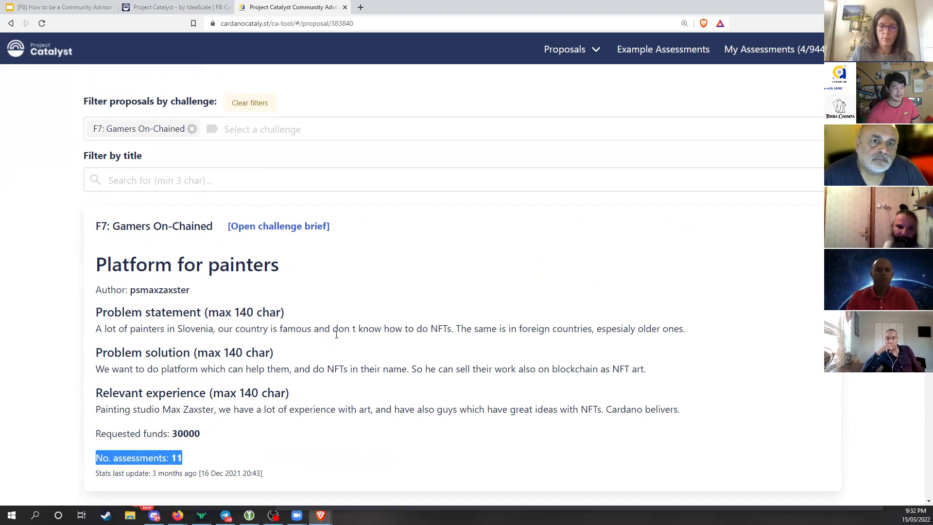
click(754, 52)
scroll(364, 281, down, 1)
scroll(311, 275, down, 2)
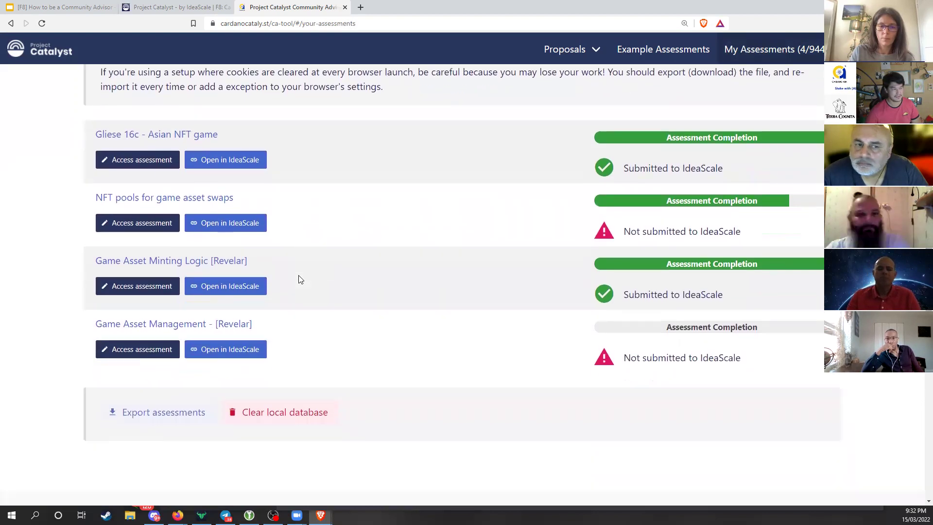
scroll(297, 277, up, 4)
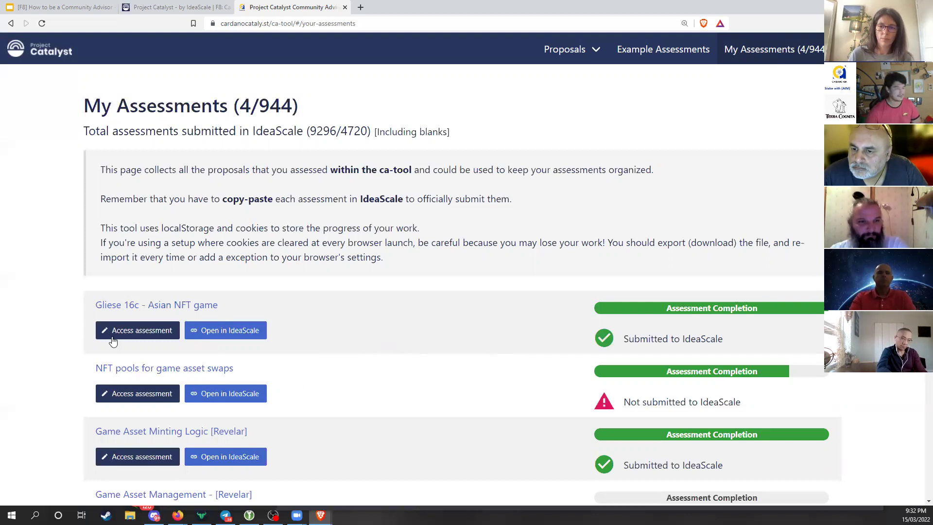
Step: Open the saved assessment of Gliese 16c - Asian NFT game and review its ratings and rationales
click(131, 335)
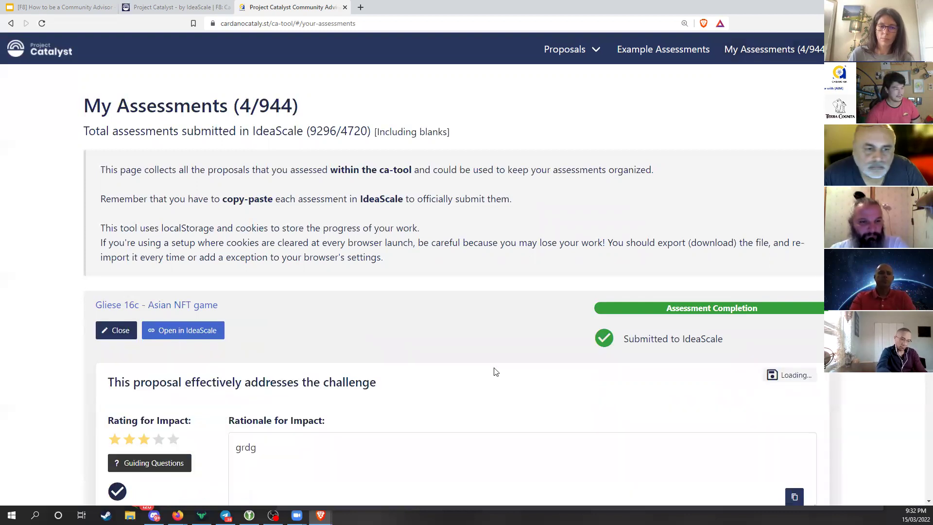
scroll(486, 371, down, 2)
scroll(414, 324, down, 4)
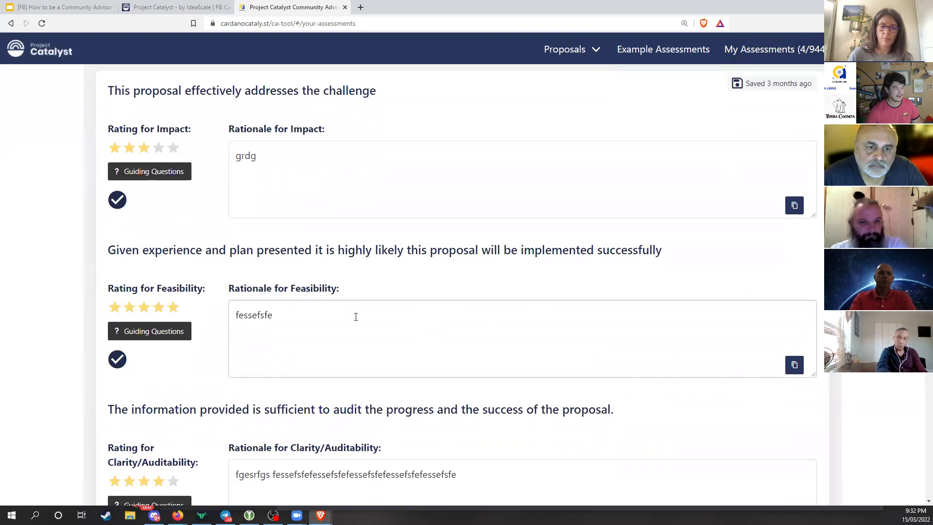
scroll(430, 280, up, 1)
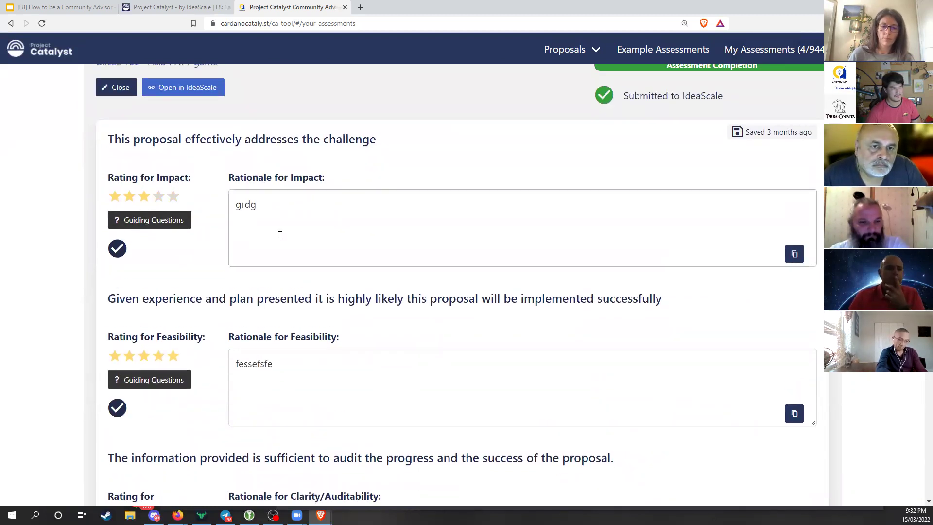
Step: Check the assessment's rationale fields and IdeaScale submission confirmation, and copy the Rationale for Impact text
click(293, 213)
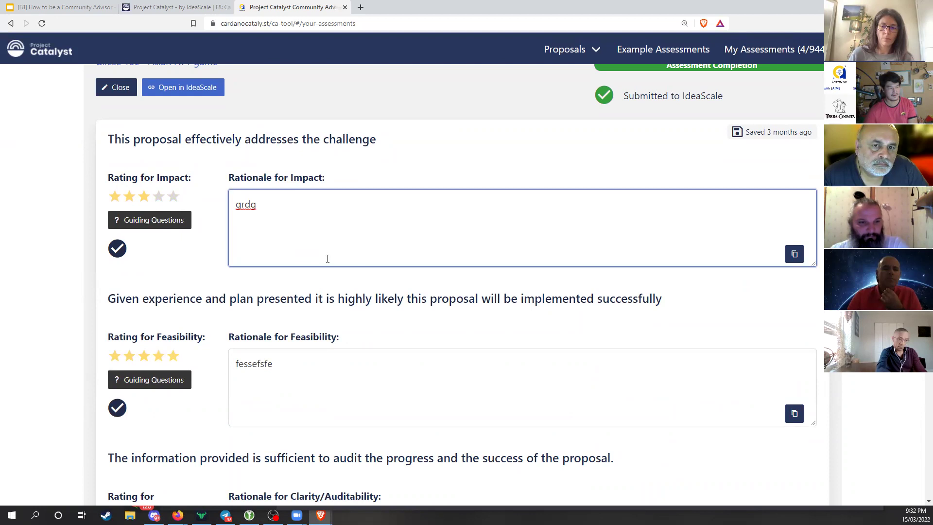
scroll(327, 258, down, 4)
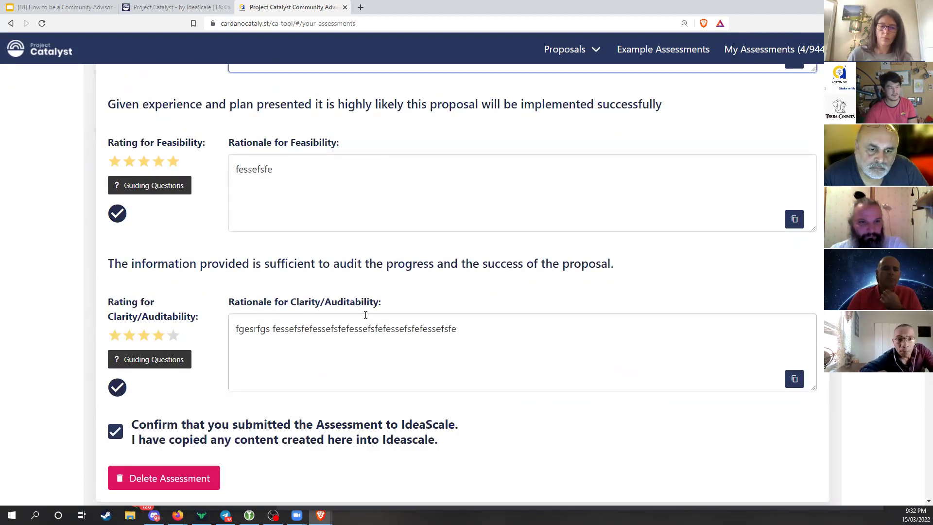
scroll(365, 315, up, 1)
scroll(596, 194, up, 1)
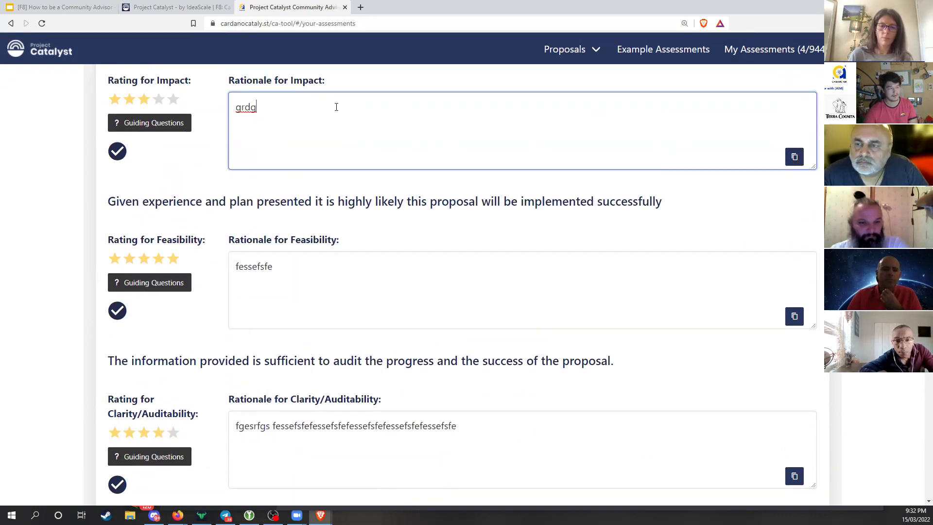
click(794, 156)
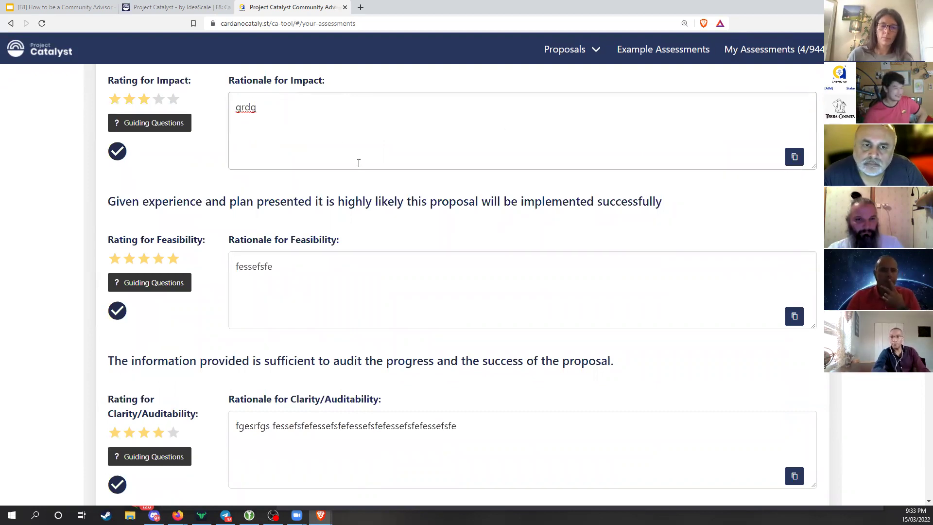
Step: In the guiding questions for the Impact rating, clear the check on whether the proposal's KPIs match the challenge, and confirm the self-evaluation
scroll(209, 230, up, 1)
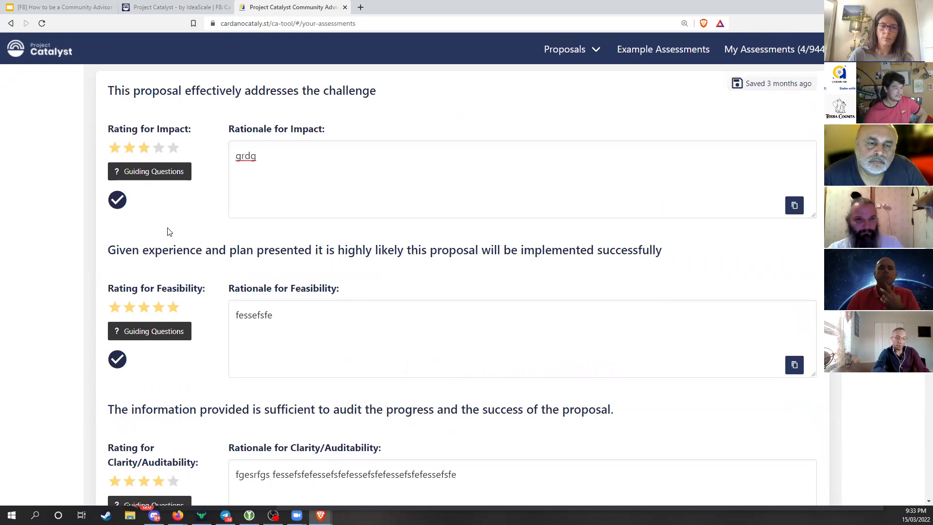
scroll(168, 231, up, 1)
click(155, 221)
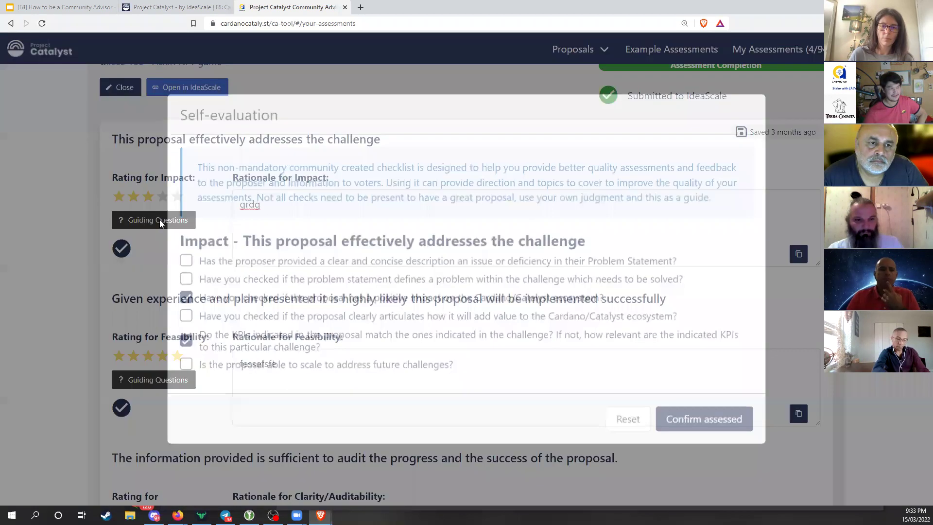
click(193, 261)
click(193, 278)
click(192, 261)
click(193, 278)
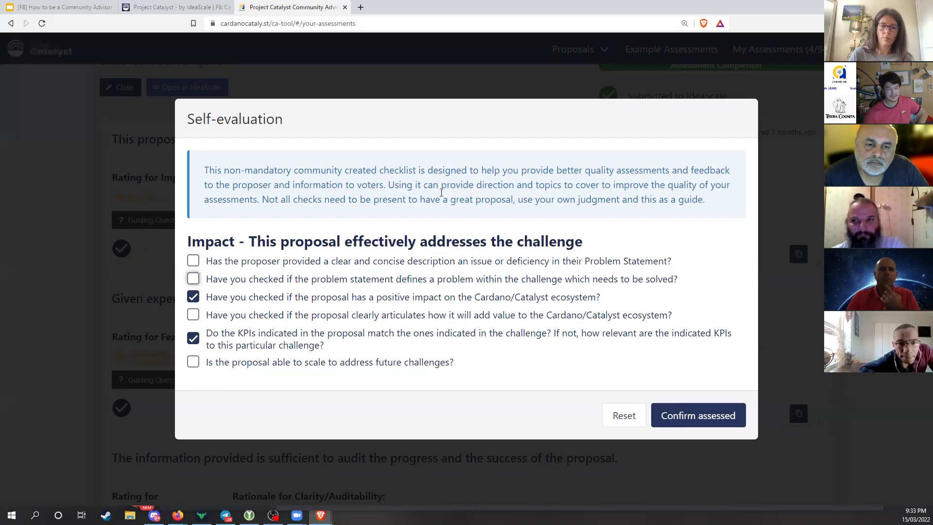
click(193, 338)
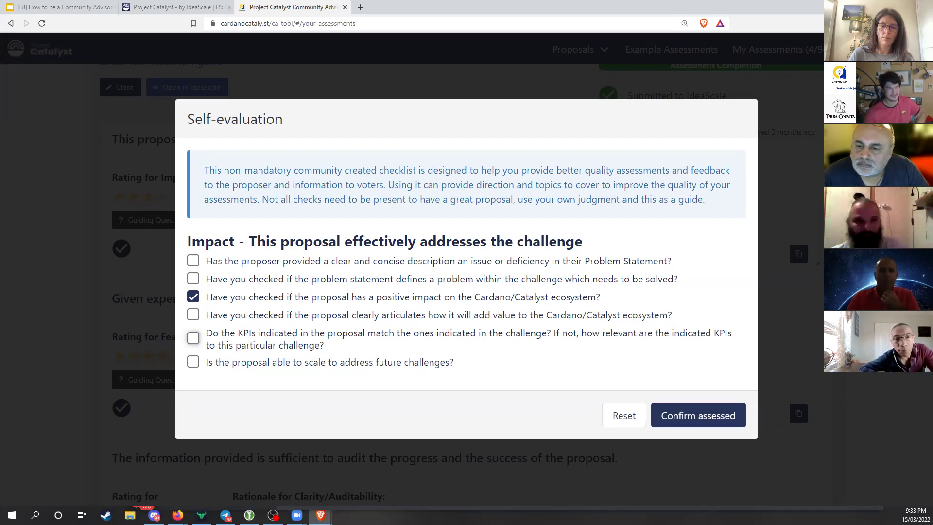
click(722, 414)
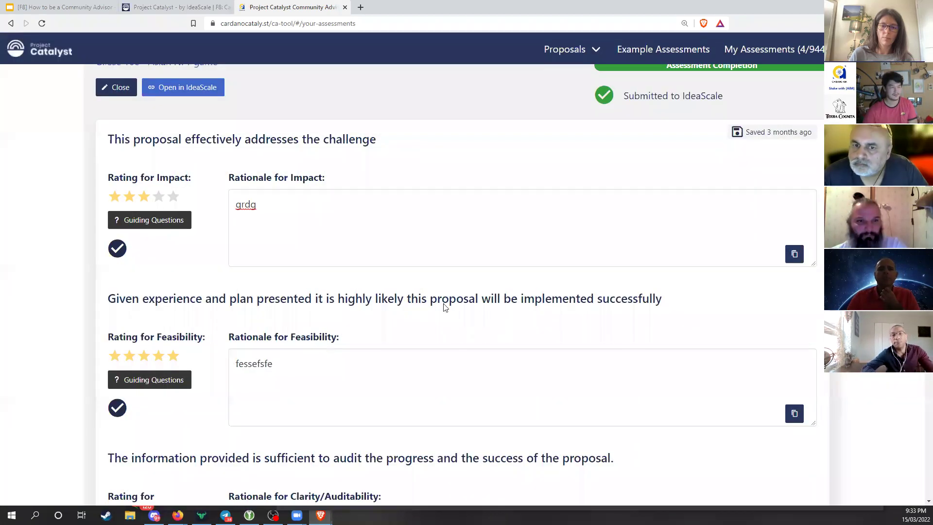
Step: Switch to the Google Slides deck "[F8] How to be a Community Advisor - The Catalyst School" and start the slideshow from the Assessment Criteria slide
scroll(423, 272, up, 5)
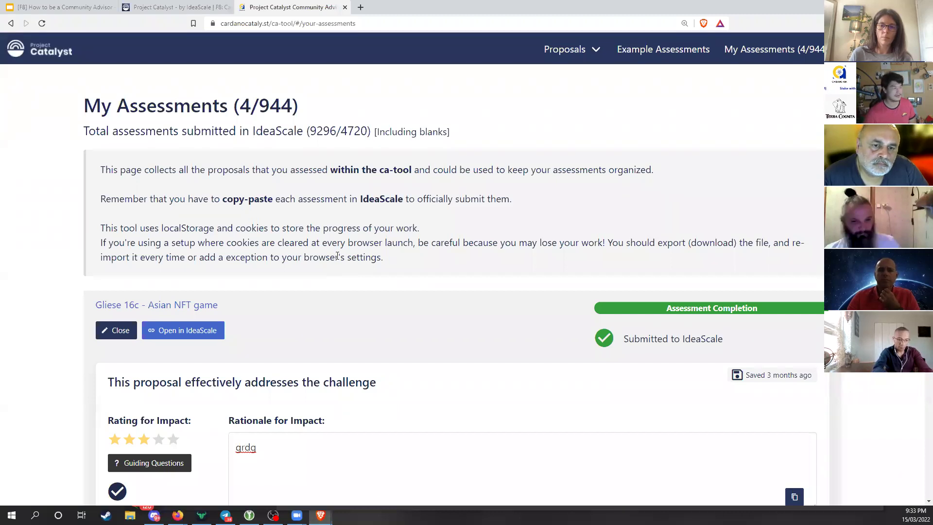
click(70, 7)
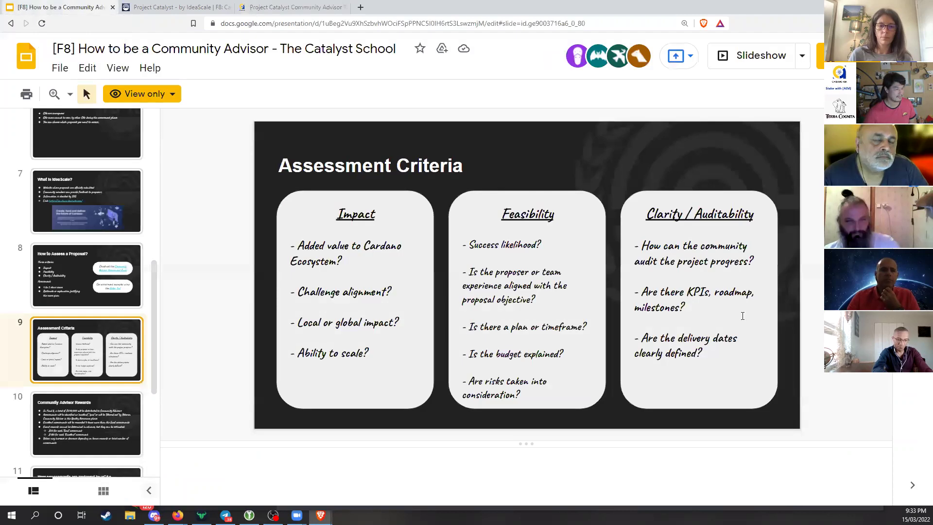
click(757, 54)
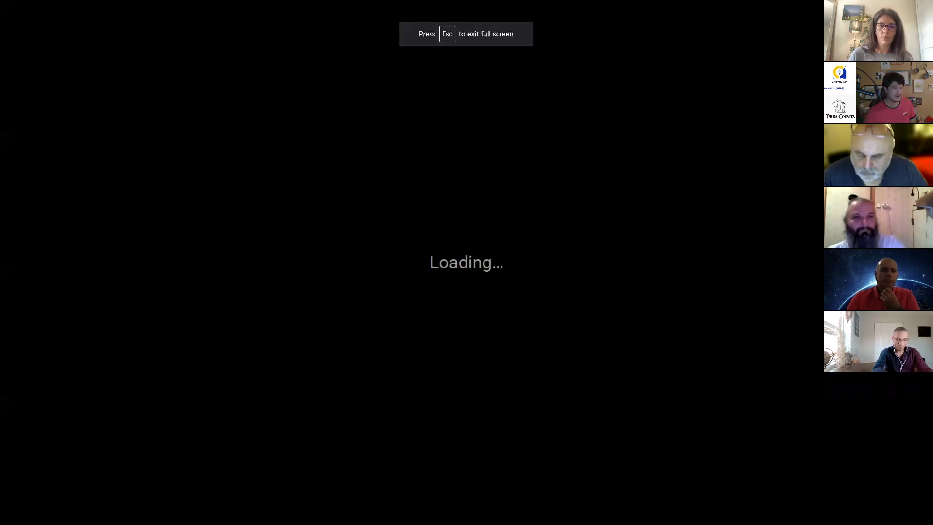